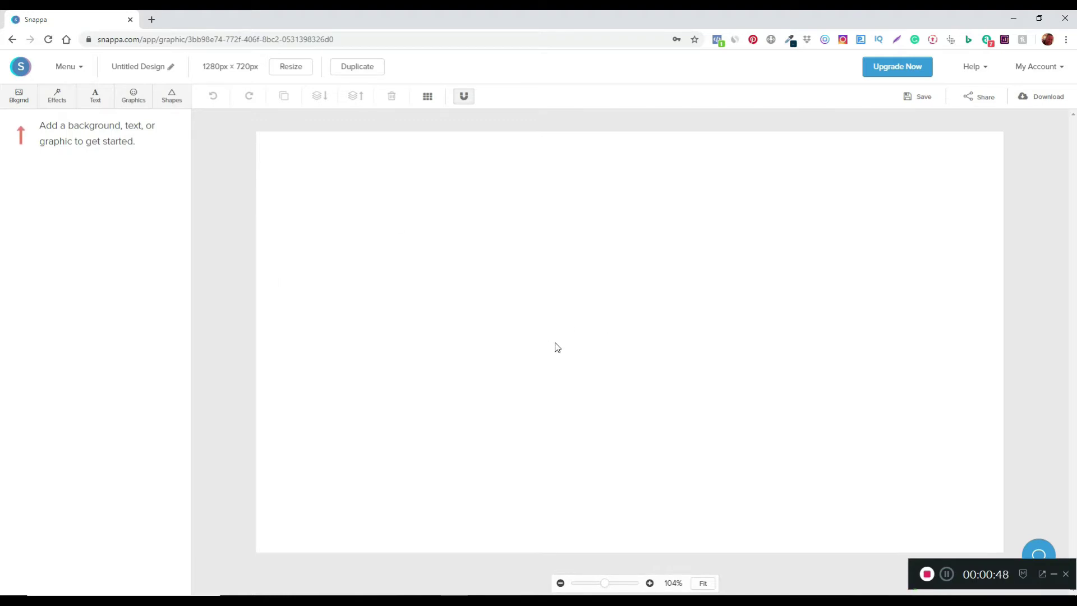
# Add a rounded square from the Shapes collection to the canvas
pyautogui.click(171, 101)
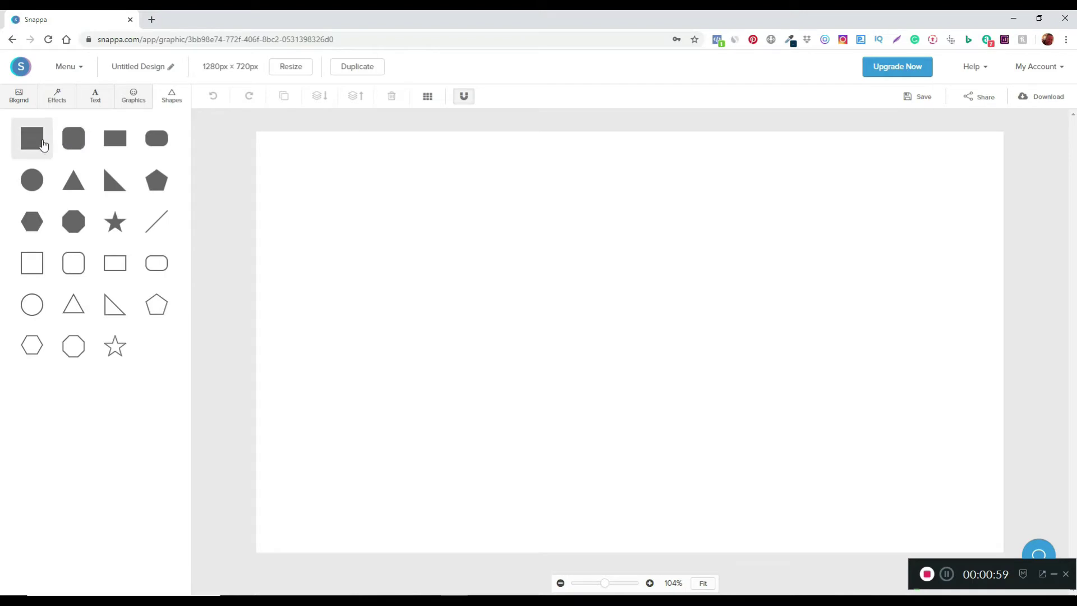
pyautogui.click(73, 140)
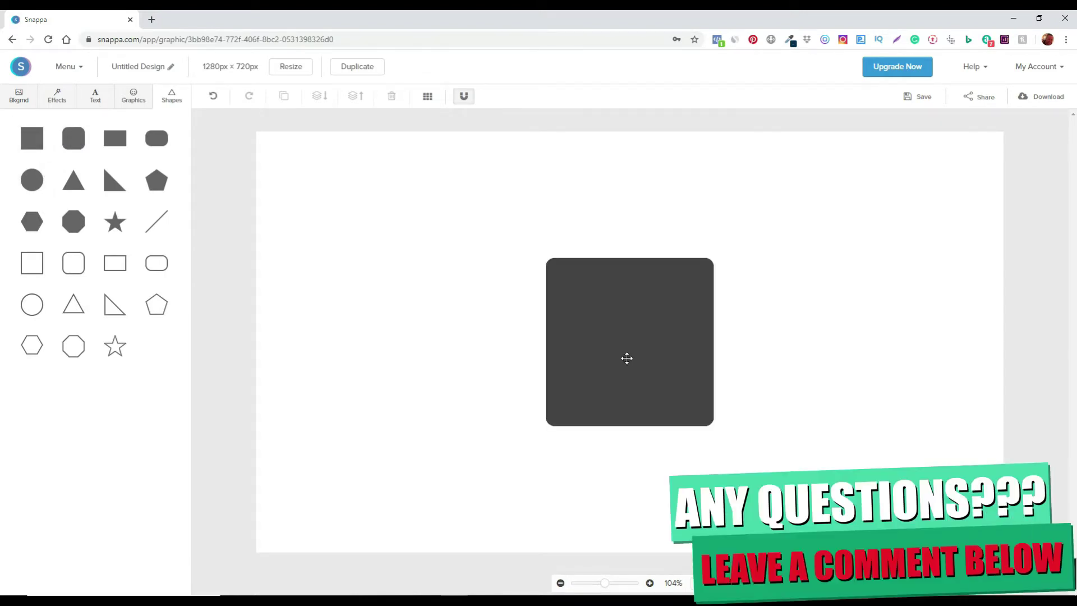
pyautogui.click(625, 356)
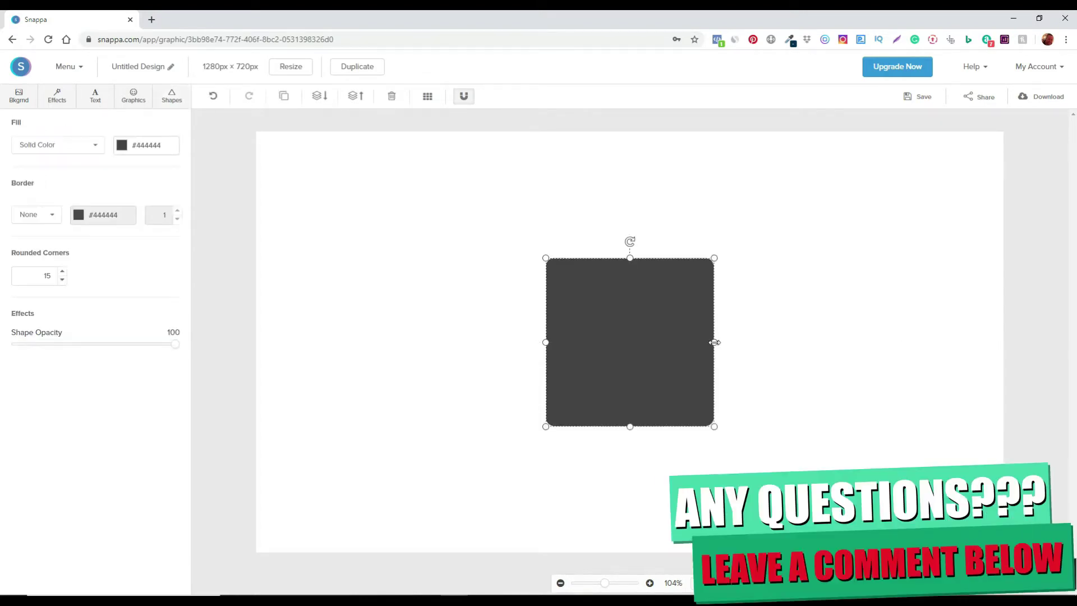
# Stretch the square into a wide flat bar and centre it in the lower canvas
pyautogui.moveTo(716, 342); pyautogui.dragTo(956, 342)
pyautogui.moveTo(753, 426); pyautogui.dragTo(753, 353)
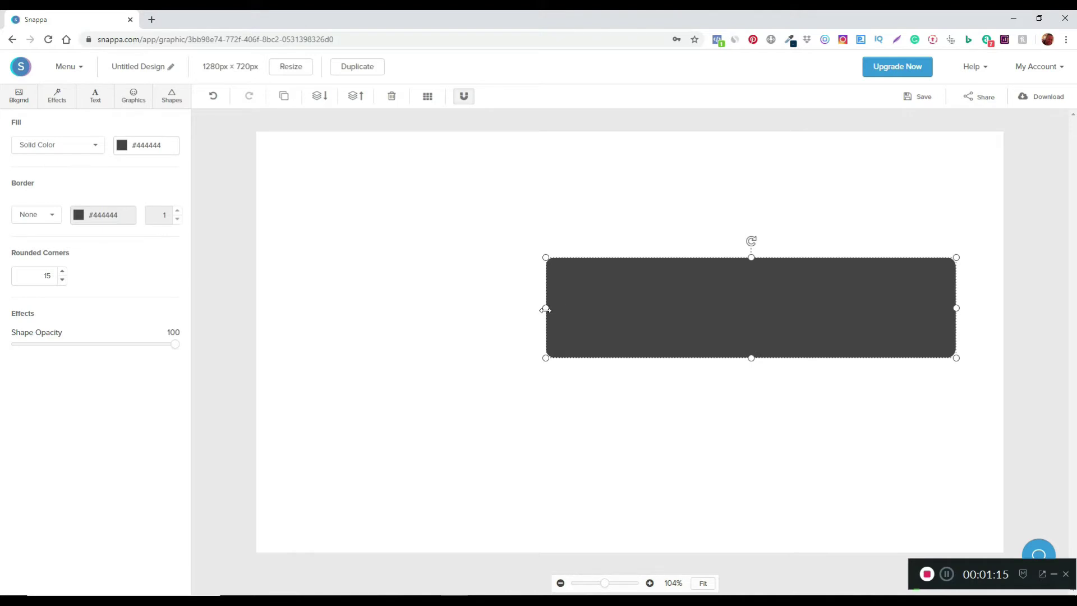
pyautogui.moveTo(546, 310); pyautogui.dragTo(567, 307)
pyautogui.moveTo(707, 313); pyautogui.dragTo(491, 358)
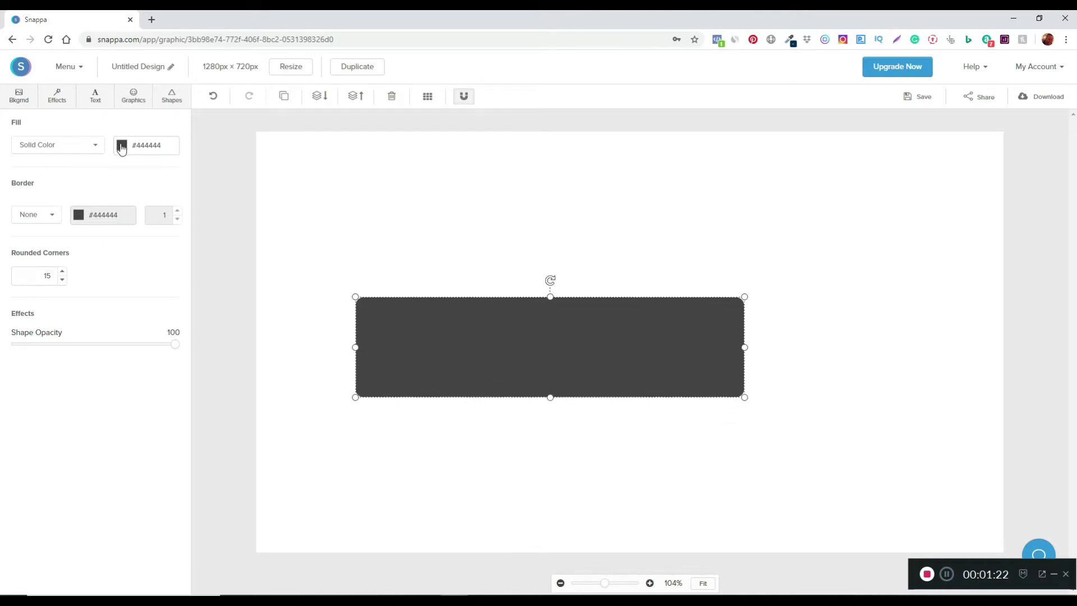
pyautogui.moveTo(512, 334); pyautogui.dragTo(507, 384)
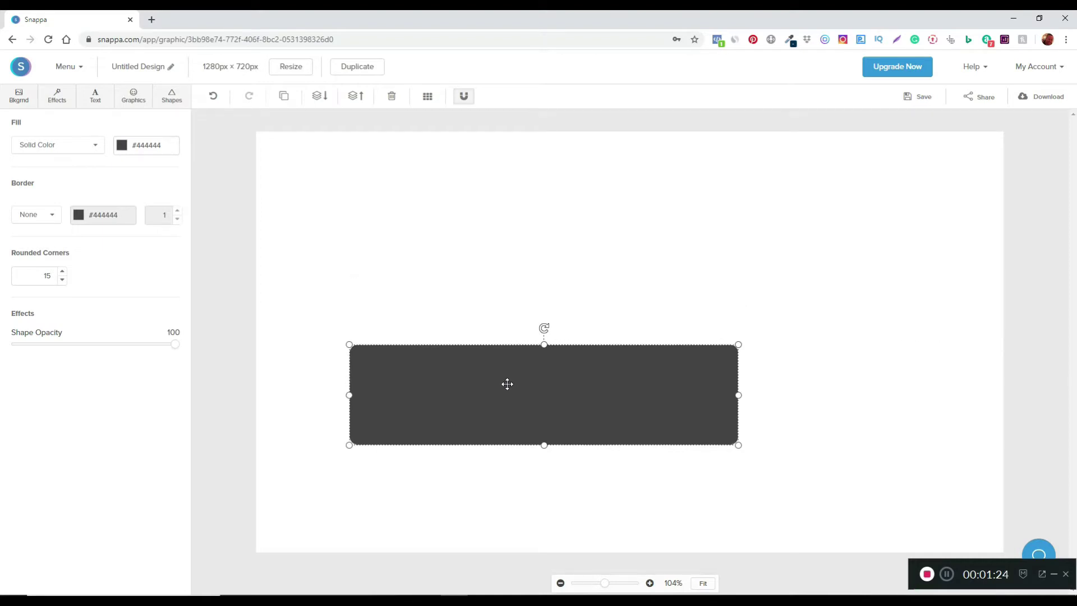
# Duplicate the bar, move the copy below, tilt it about 10° and make it yellow
pyautogui.click(280, 99)
pyautogui.moveTo(553, 386); pyautogui.dragTo(563, 455)
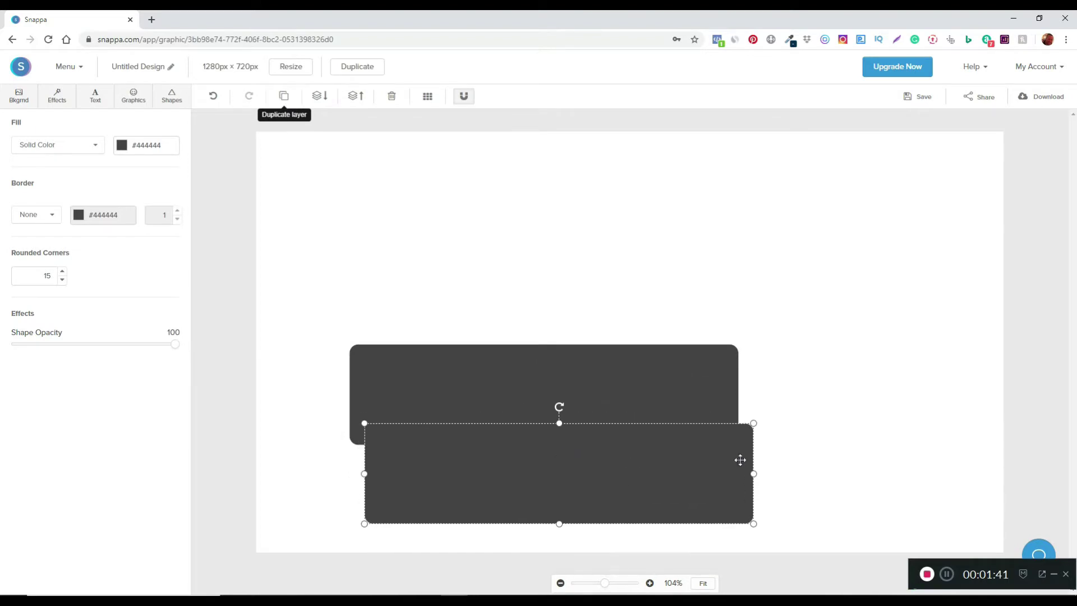
pyautogui.moveTo(560, 409); pyautogui.dragTo(549, 408)
pyautogui.press('Down')
pyautogui.press('Down')
pyautogui.press('Down')
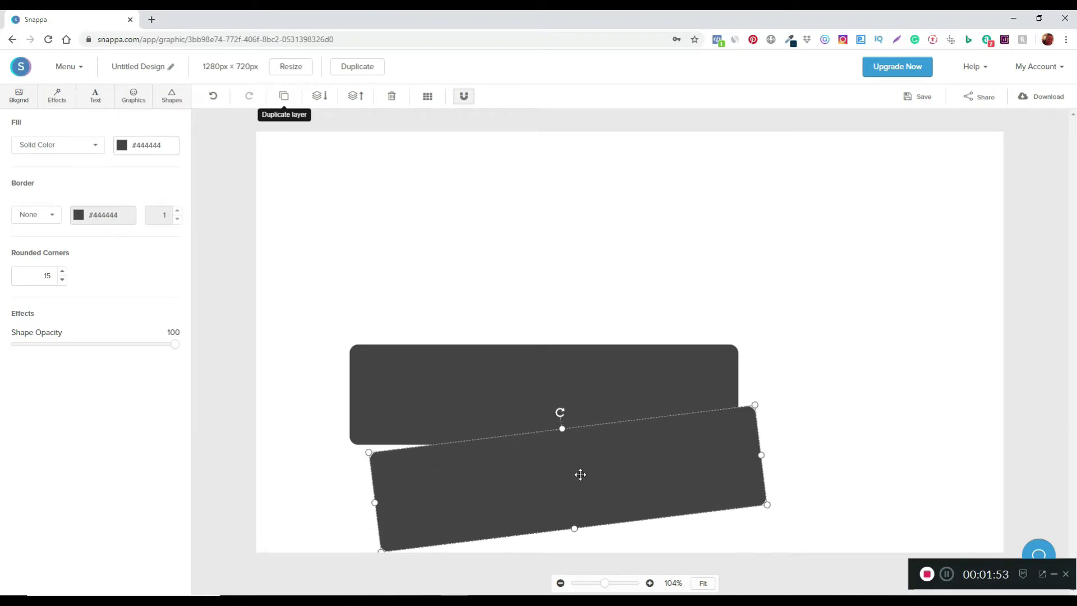
pyautogui.click(121, 145)
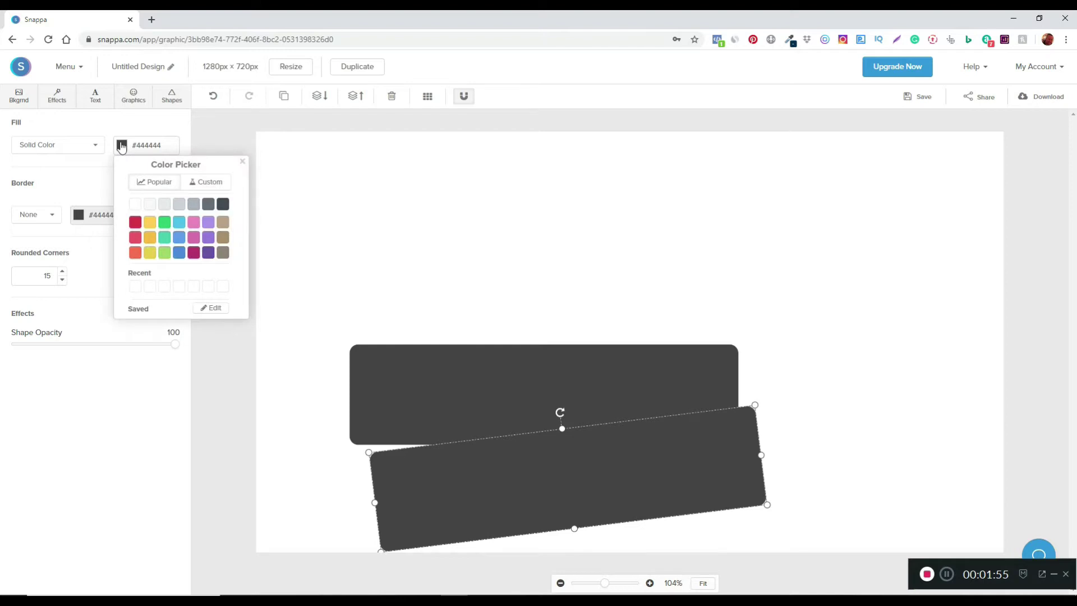
pyautogui.click(150, 238)
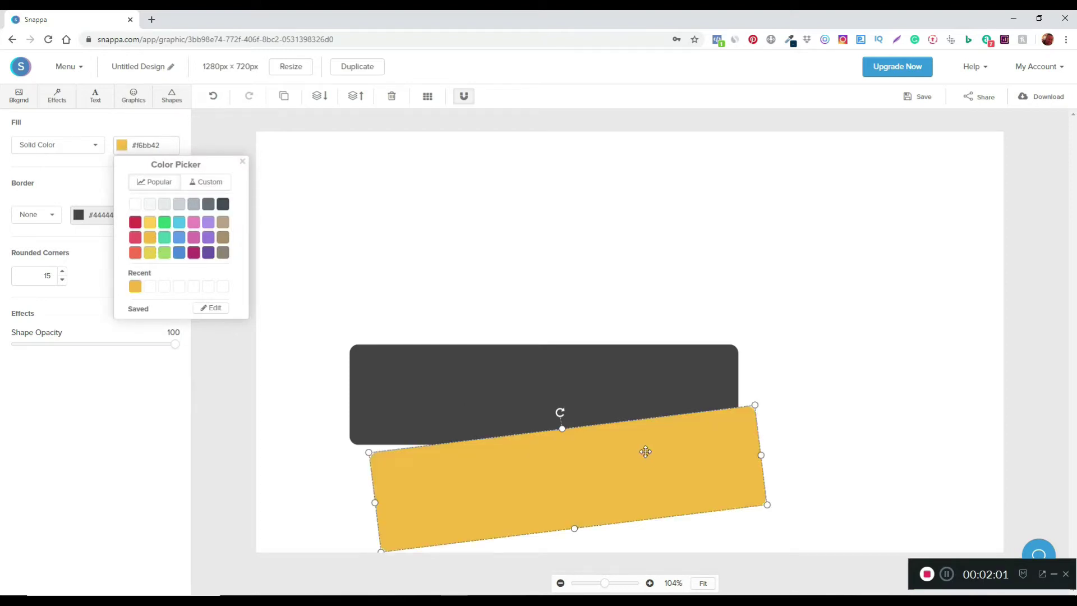
# Lighten the original upper bar's fill to a custom mid grey #858585
pyautogui.click(603, 397)
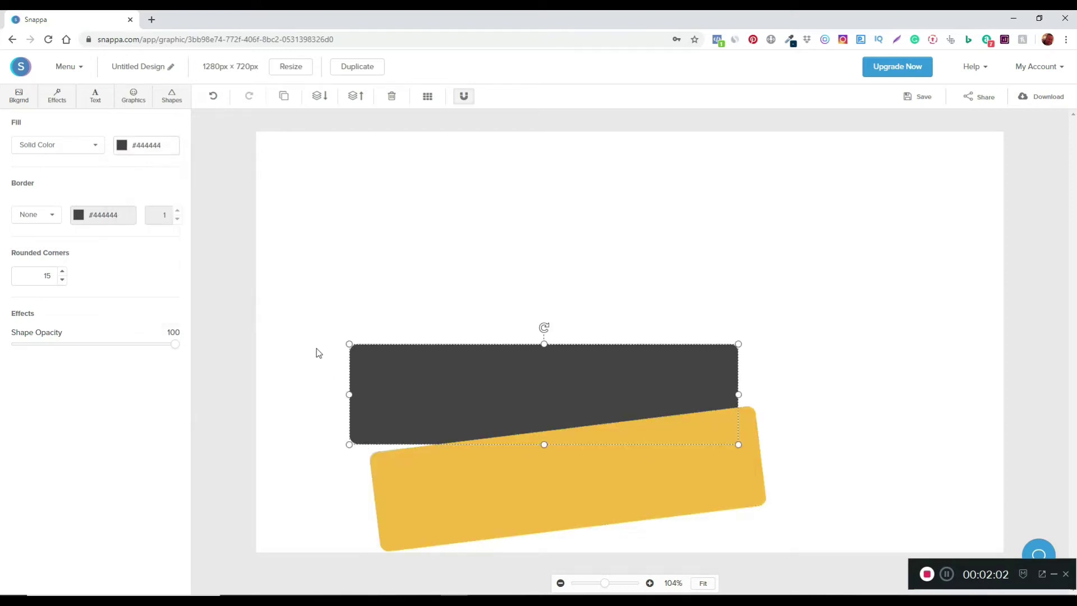
pyautogui.click(122, 147)
pyautogui.click(206, 182)
pyautogui.moveTo(133, 257); pyautogui.dragTo(132, 238)
pyautogui.click(270, 277)
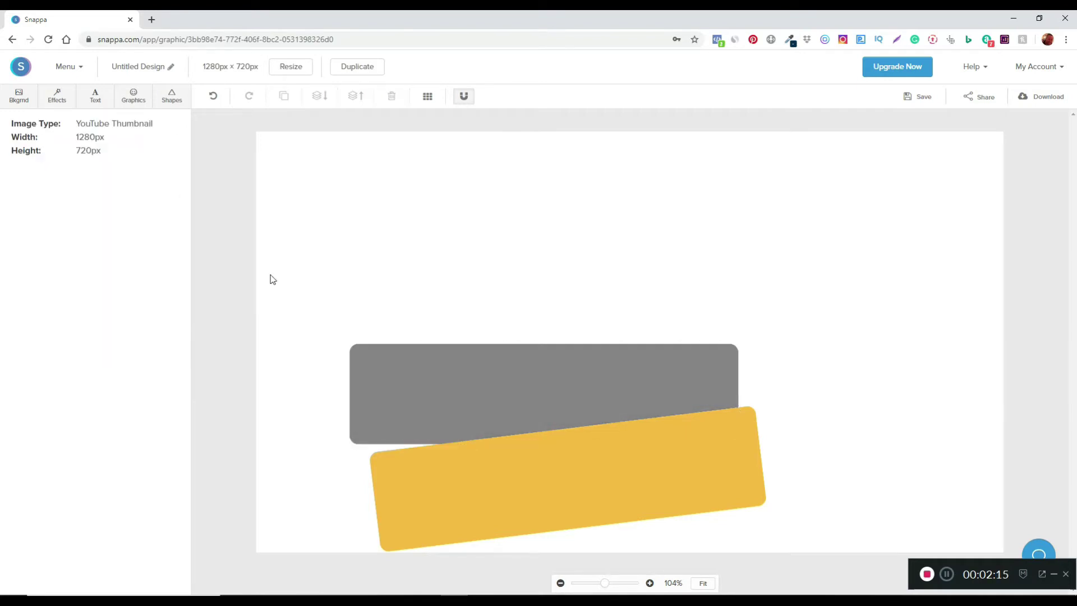
pyautogui.click(495, 385)
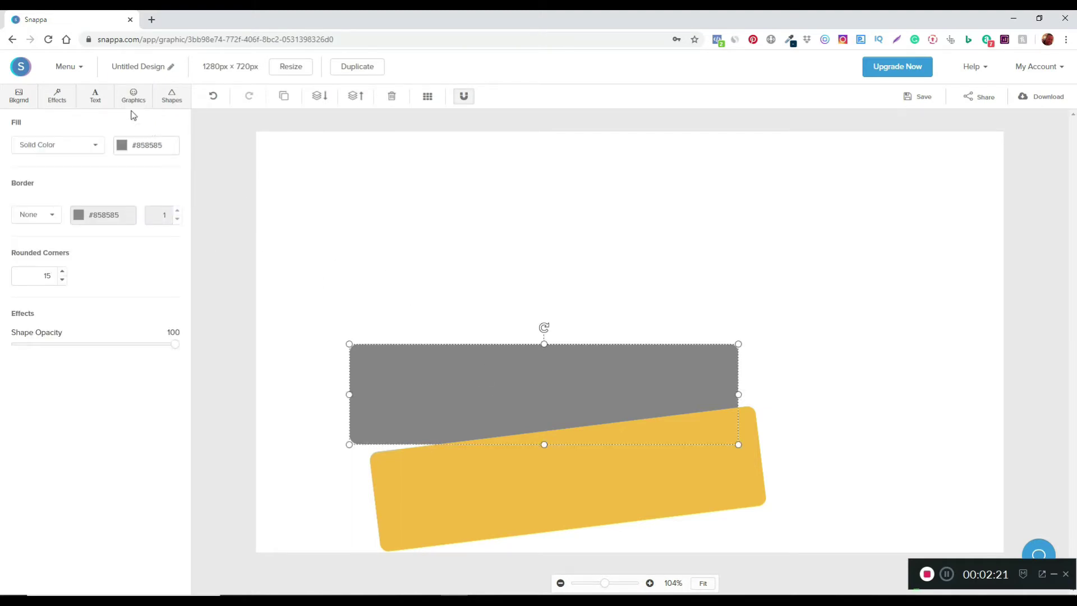
pyautogui.click(397, 381)
pyautogui.click(515, 497)
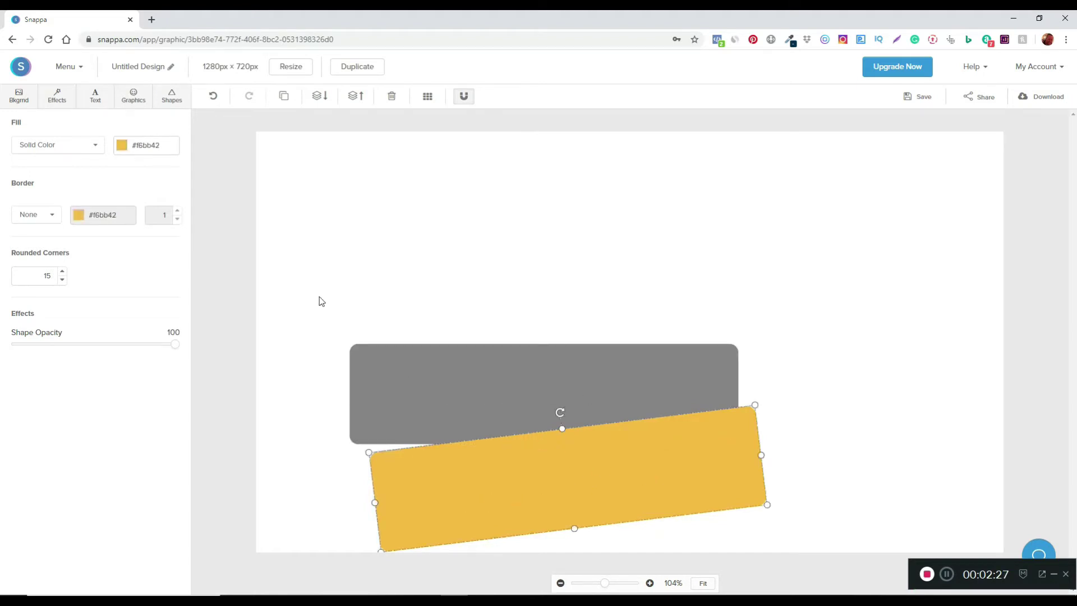
# Add a body text element in Nunito Black at size 64
pyautogui.click(96, 101)
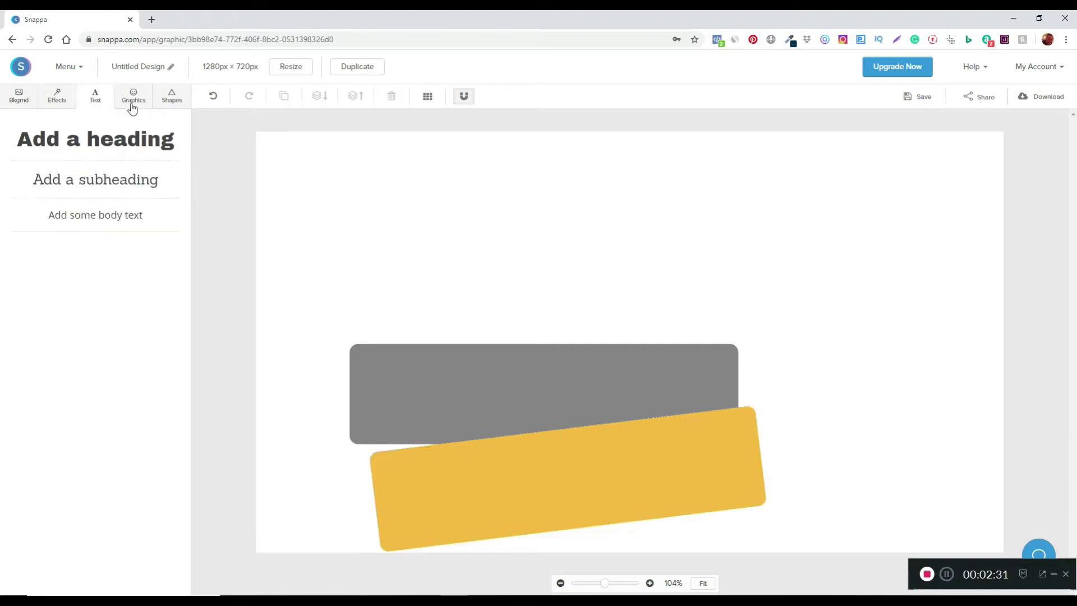
pyautogui.click(92, 222)
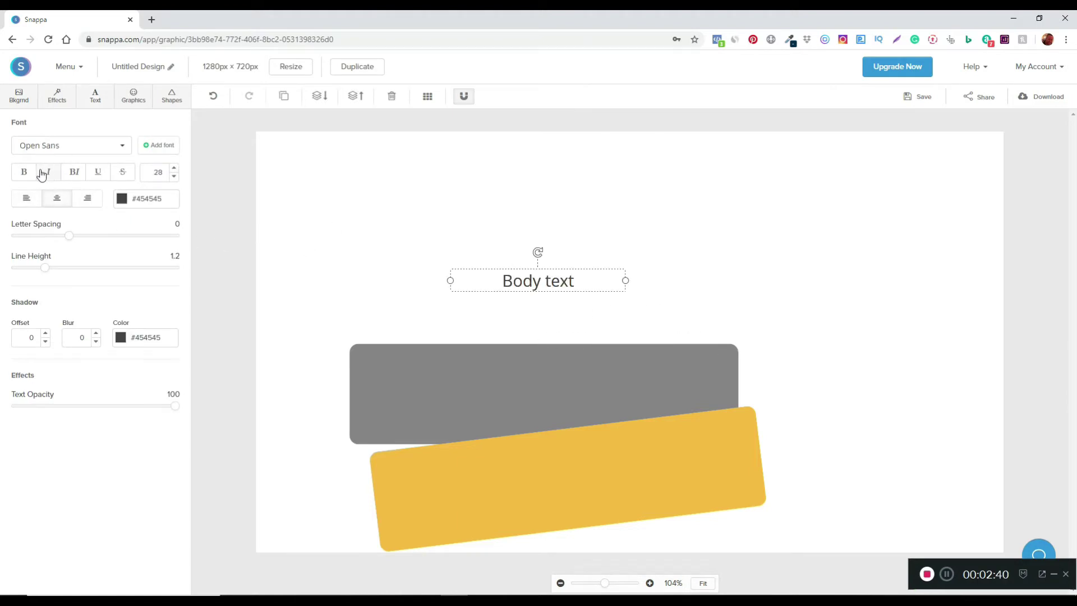
pyautogui.click(119, 147)
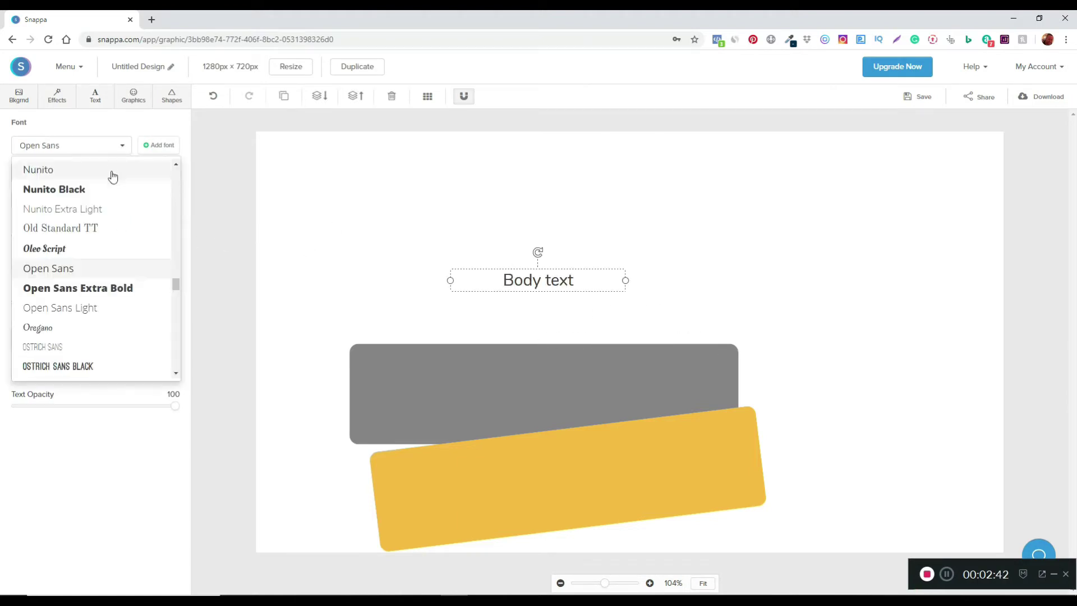
pyautogui.click(66, 191)
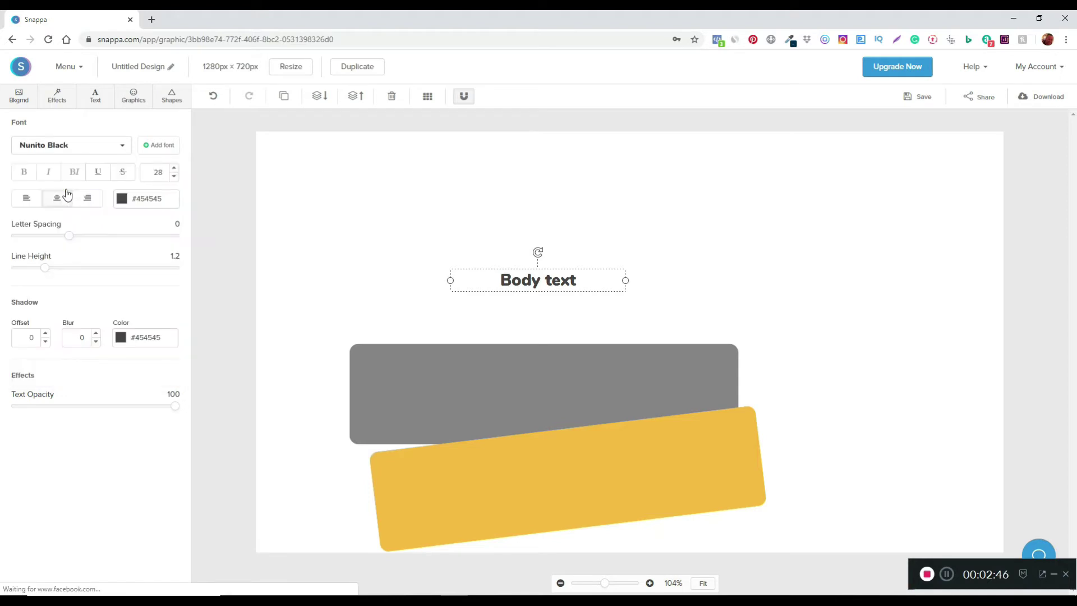
pyautogui.click(175, 168)
pyautogui.click(175, 169)
pyautogui.click(174, 168)
pyautogui.click(174, 169)
pyautogui.click(175, 169)
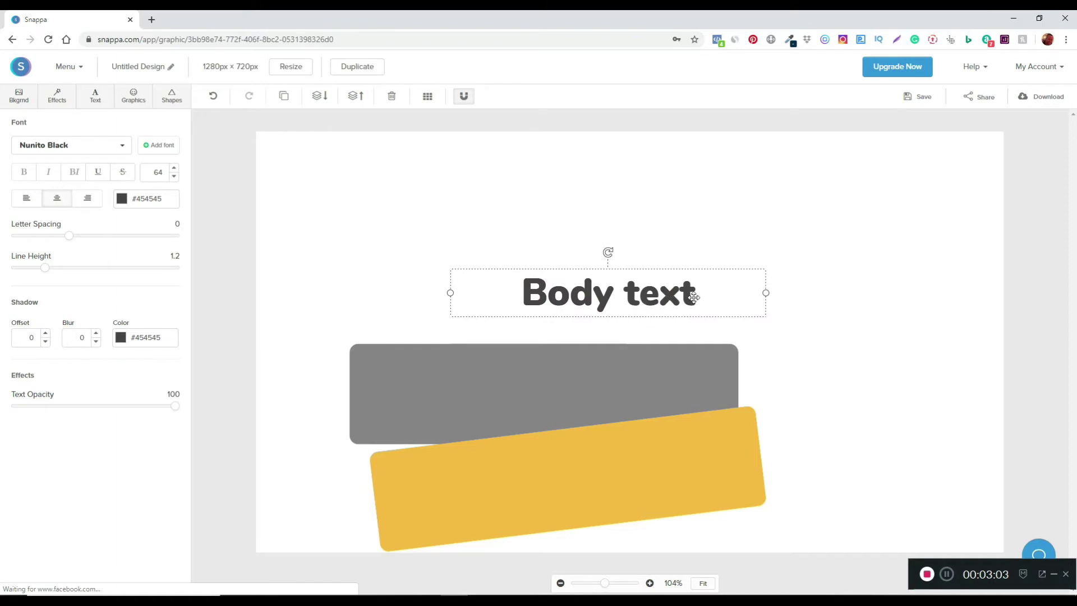
pyautogui.moveTo(694, 297); pyautogui.dragTo(695, 297)
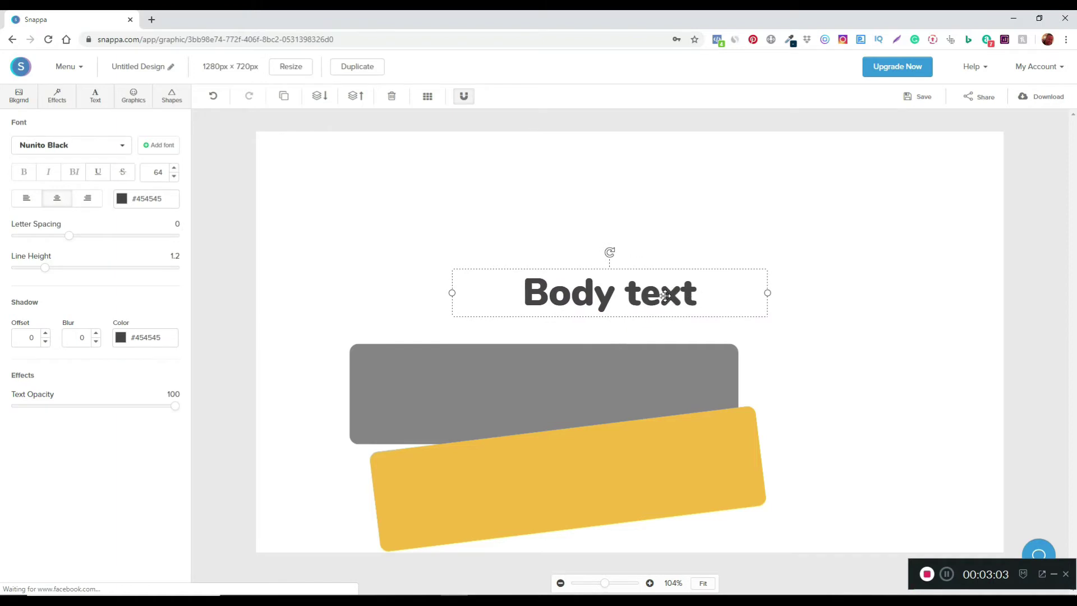
# Replace the placeholder with 'LIKE SHARE' and move it onto the grey bar
pyautogui.doubleClick(600, 301)
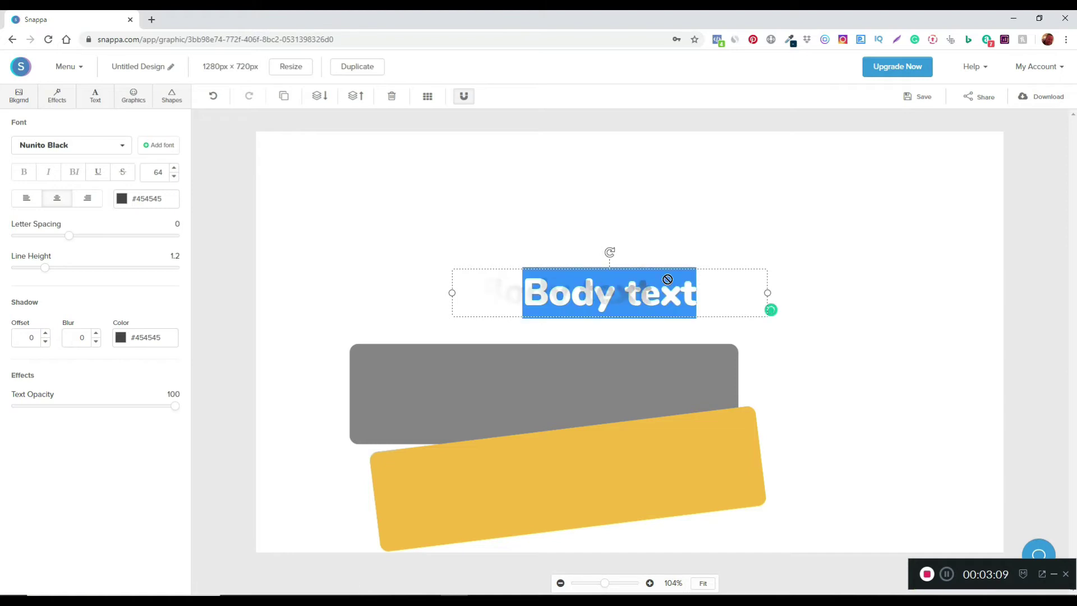
pyautogui.write('LIKE SHARE')
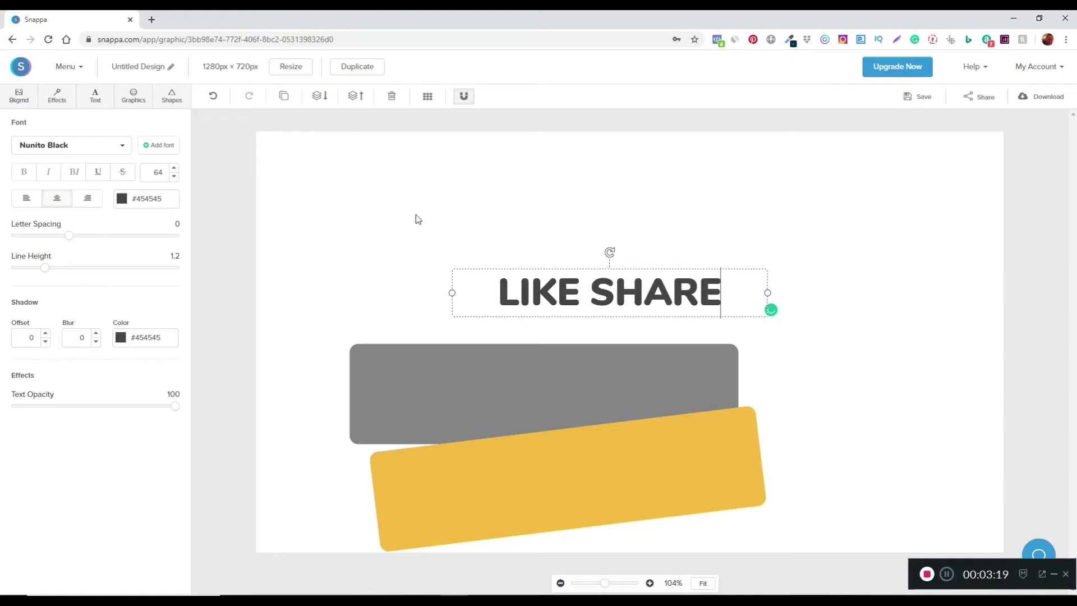
pyautogui.click(416, 214)
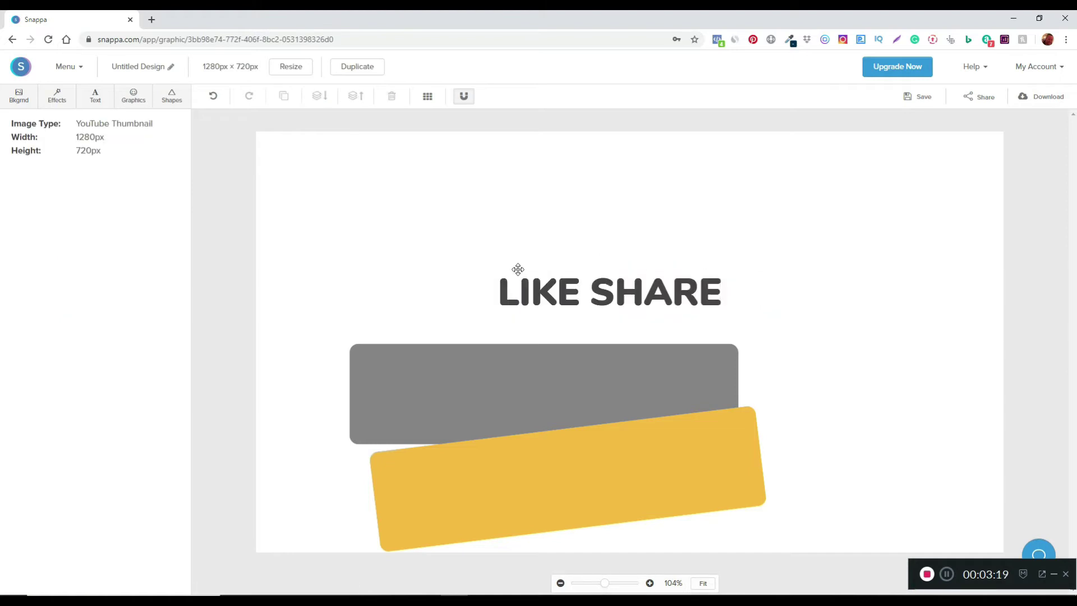
pyautogui.click(584, 285)
pyautogui.moveTo(572, 290); pyautogui.dragTo(508, 389)
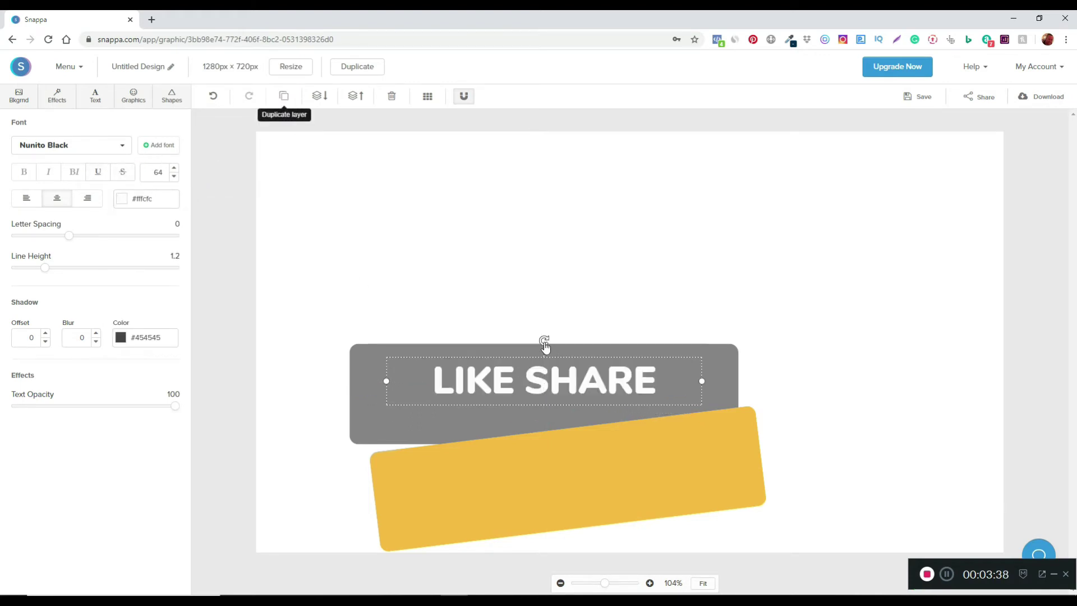
# Duplicate LIKE SHARE, colour one copy #3d3d3d, and layer the white text just above it
pyautogui.click(284, 101)
pyautogui.hotkey('shift', 'Down')
pyautogui.hotkey('shift', 'Down')
pyautogui.hotkey('shift', 'Down')
pyautogui.hotkey('shift', 'Down')
pyautogui.hotkey('shift', 'Down')
pyautogui.hotkey('shift', 'Down')
pyautogui.hotkey('shift', 'Down')
pyautogui.hotkey('shift', 'Down')
pyautogui.hotkey('shift', 'Down')
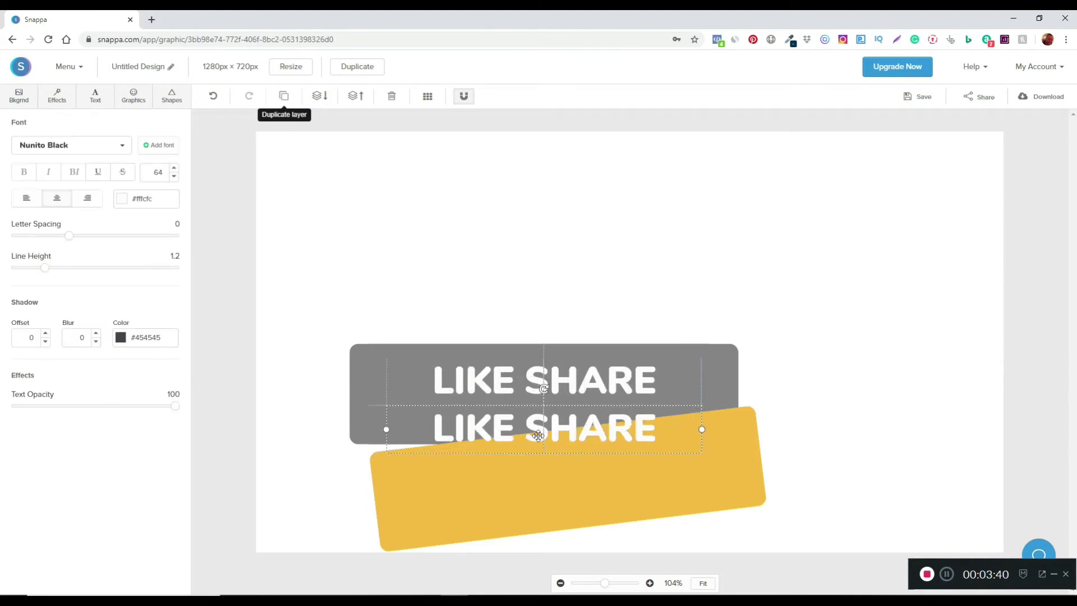
pyautogui.click(545, 383)
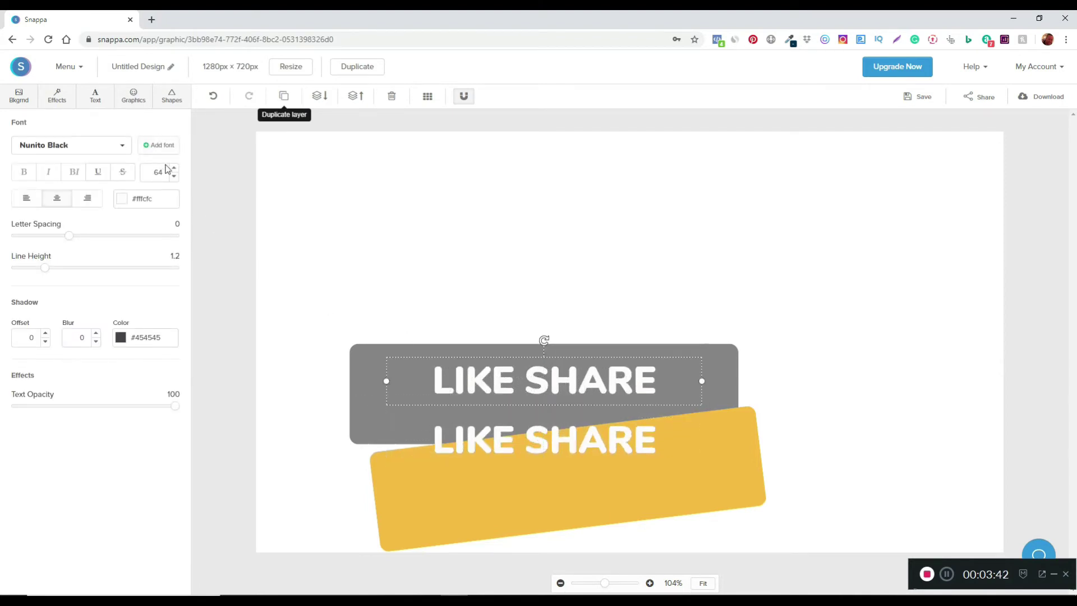
pyautogui.click(132, 198)
pyautogui.moveTo(127, 296); pyautogui.dragTo(130, 316)
pyautogui.moveTo(495, 383); pyautogui.dragTo(495, 395)
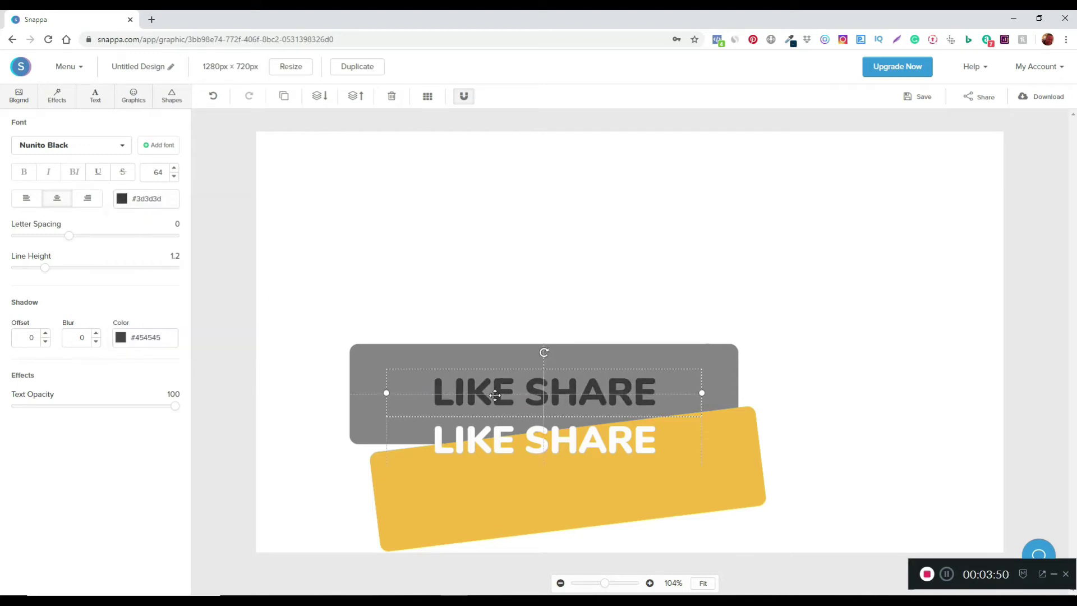
pyautogui.click(535, 437)
pyautogui.moveTo(535, 436); pyautogui.dragTo(509, 391)
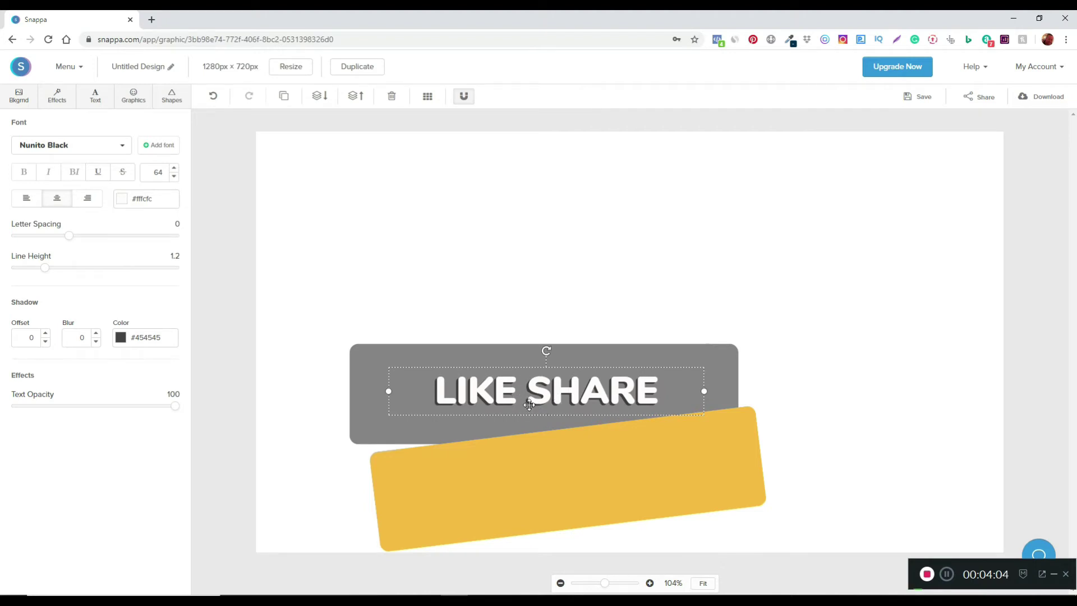
# Copy the text onto the yellow bar as '& SUBSCRIBE', duplicate it, and tilt it to match
pyautogui.click(285, 100)
pyautogui.moveTo(551, 399); pyautogui.dragTo(561, 481)
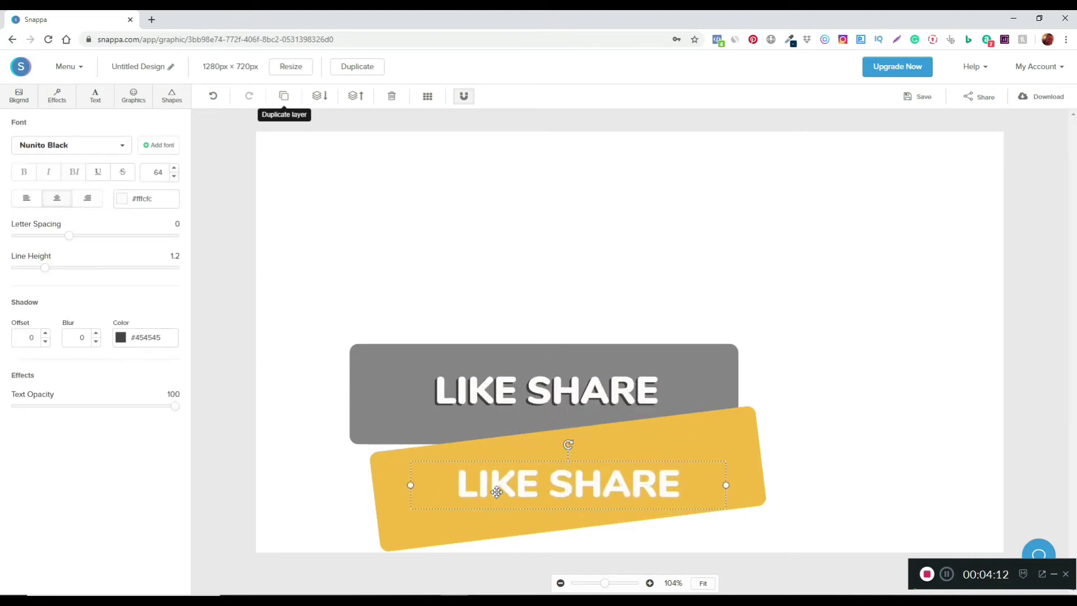
pyautogui.doubleClick(463, 481)
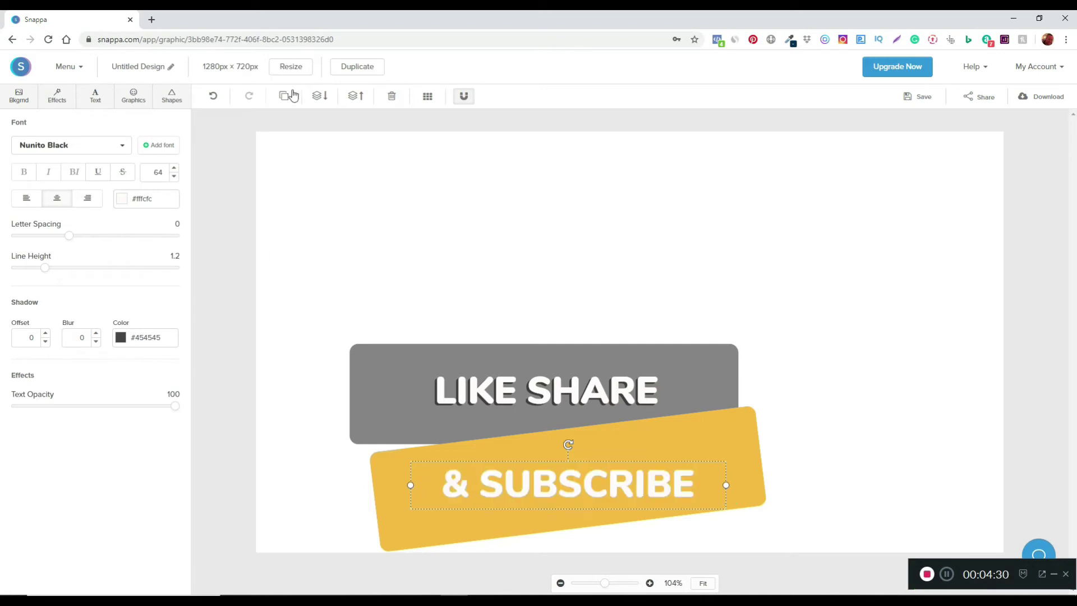
pyautogui.click(284, 97)
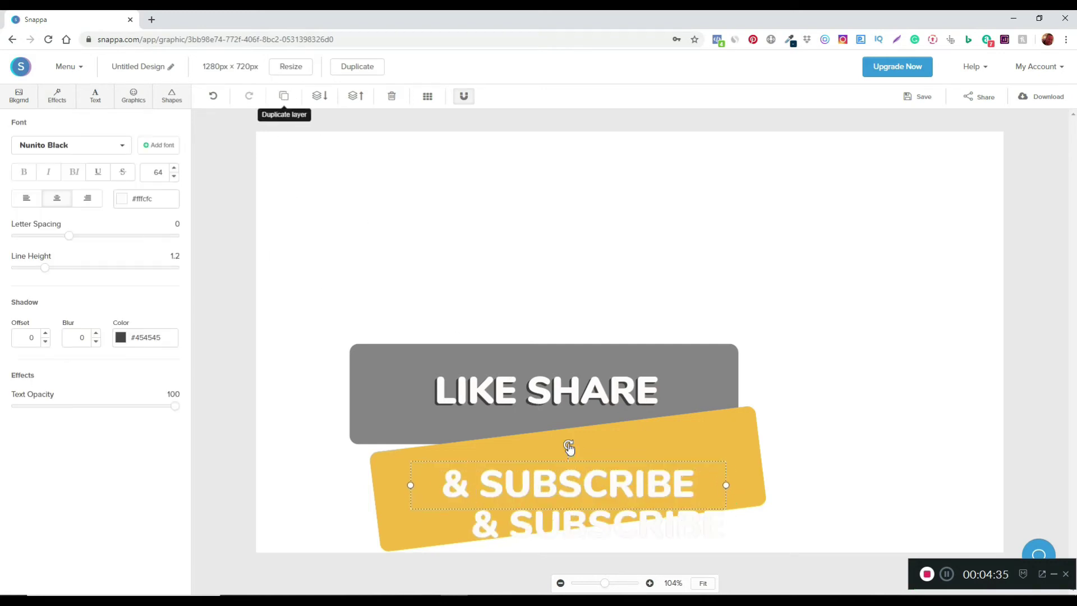
pyautogui.moveTo(568, 446); pyautogui.dragTo(564, 447)
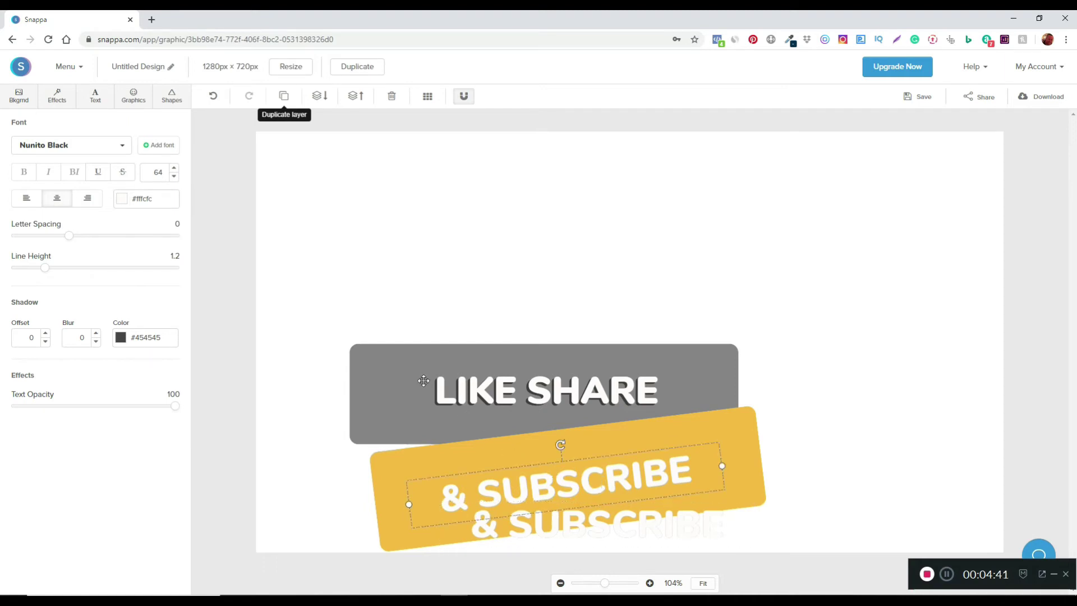
# Make the tilted copy dark grey #454545 and align the rotated white copy over it
pyautogui.click(122, 198)
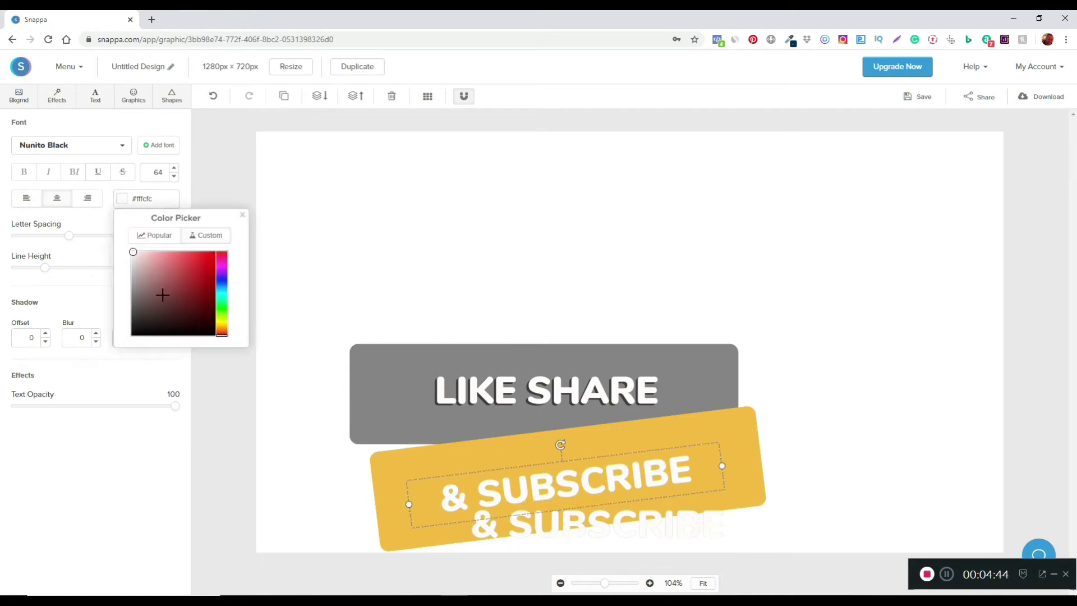
pyautogui.moveTo(133, 253); pyautogui.dragTo(132, 314)
pyautogui.click(545, 523)
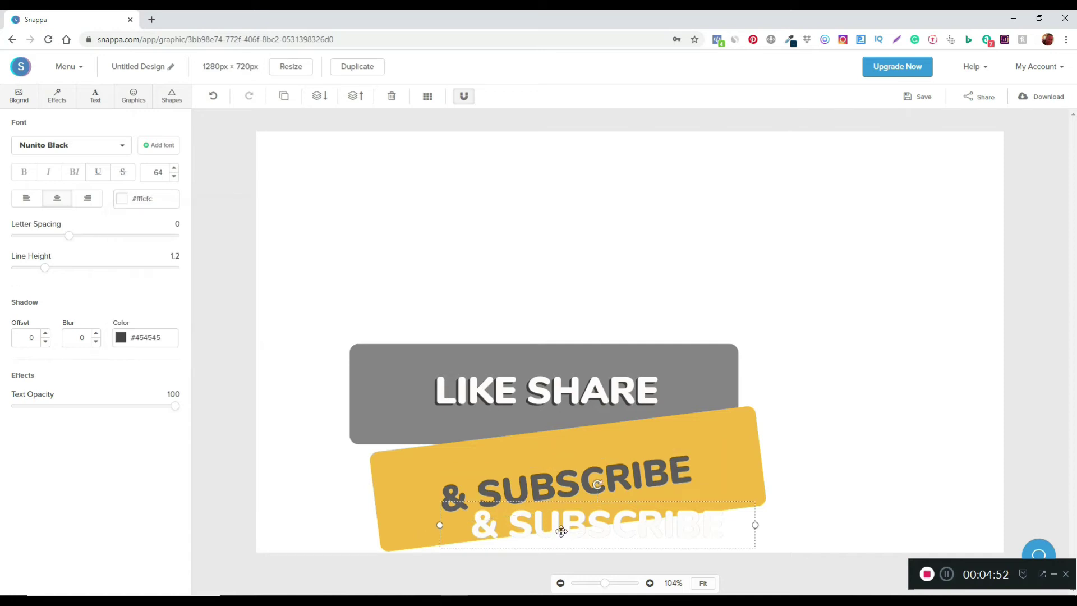
pyautogui.moveTo(544, 521); pyautogui.dragTo(531, 500)
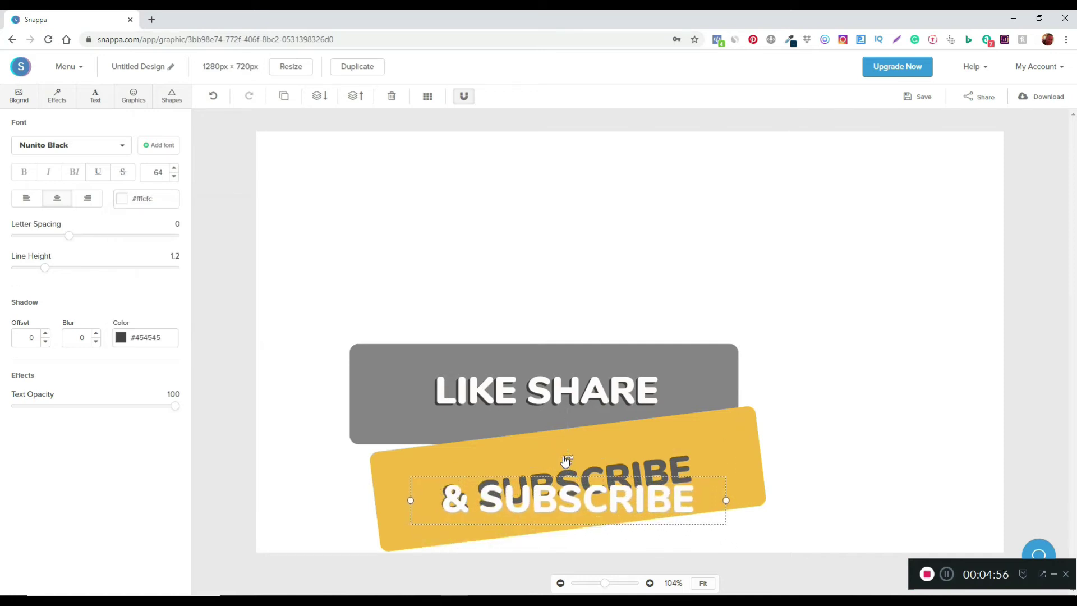
pyautogui.moveTo(568, 459); pyautogui.dragTo(563, 460)
pyautogui.moveTo(559, 478); pyautogui.dragTo(558, 461)
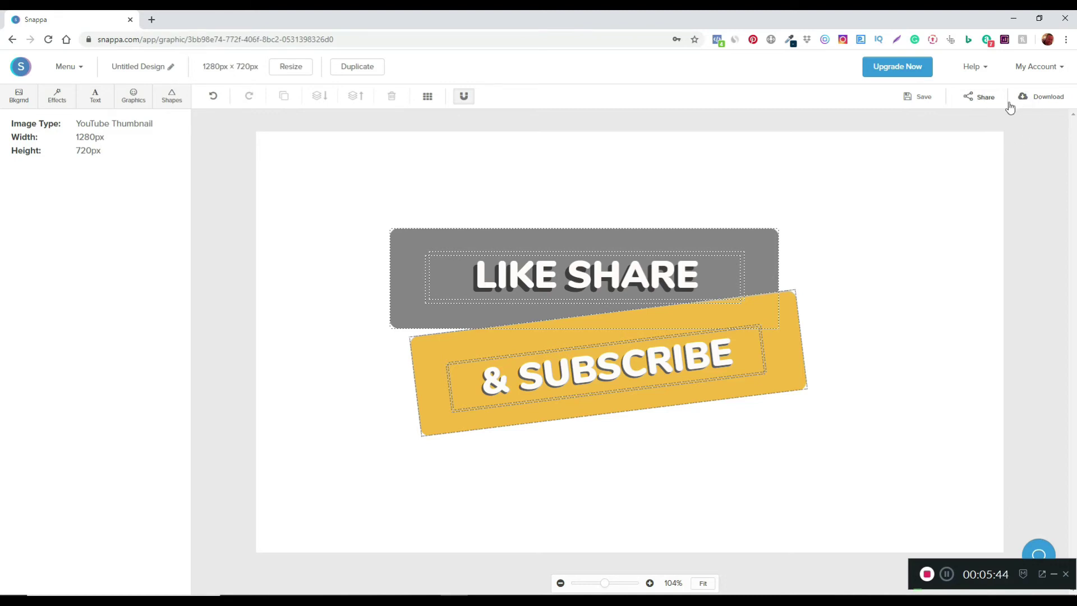
# Download the design as a high-res PNG with a transparent background
pyautogui.click(1043, 98)
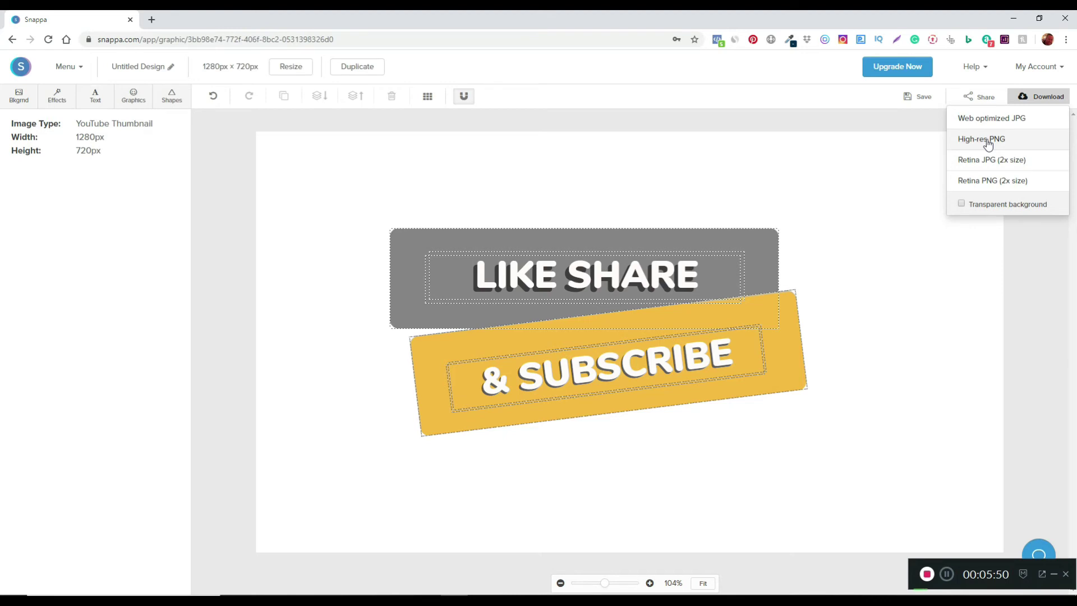
pyautogui.click(987, 141)
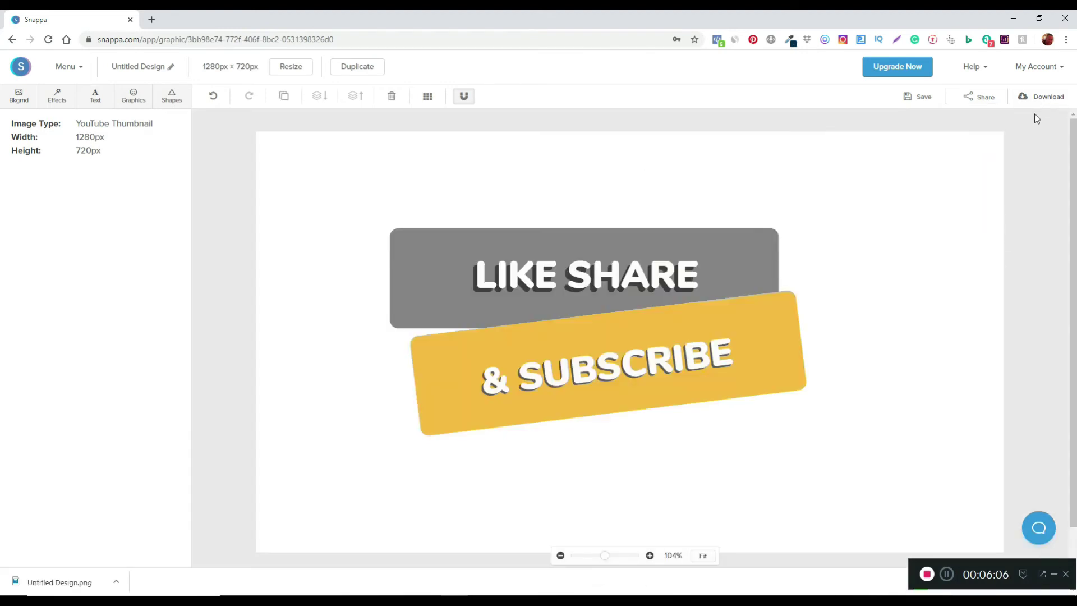
pyautogui.click(1038, 97)
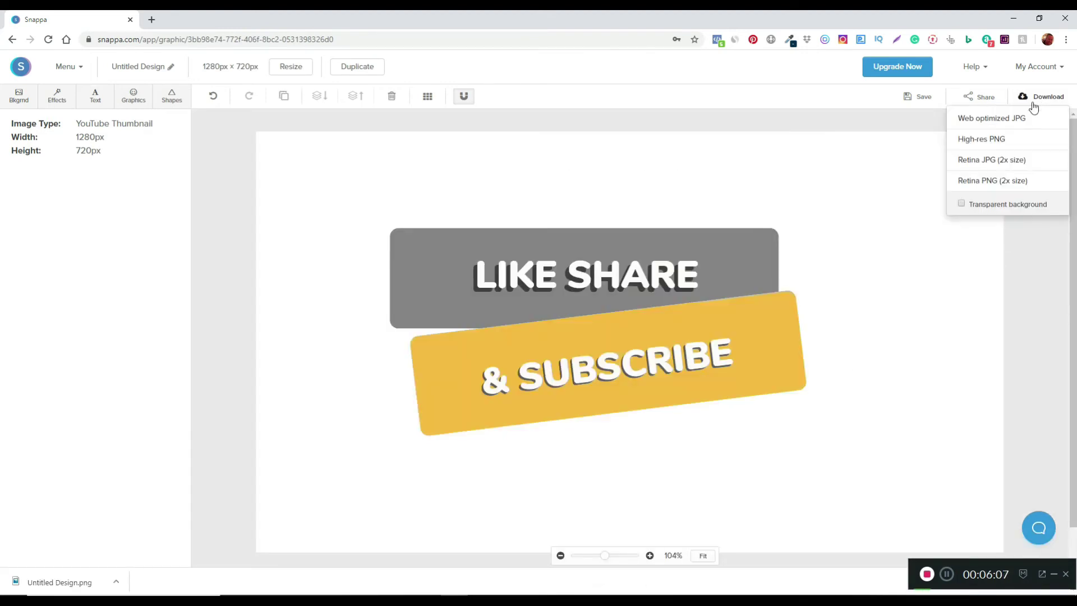
pyautogui.click(961, 204)
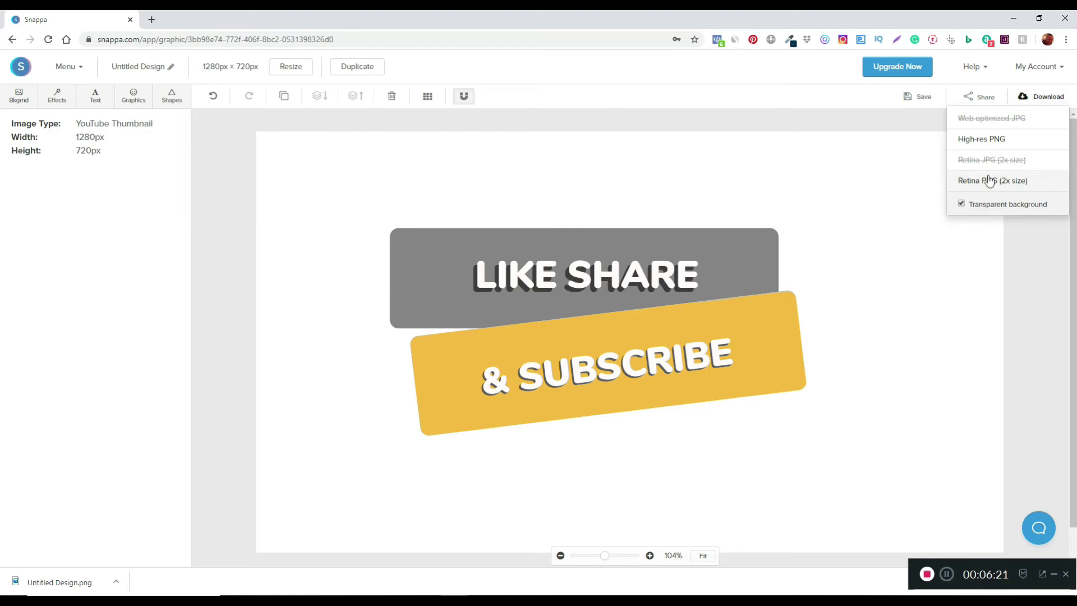
pyautogui.click(996, 144)
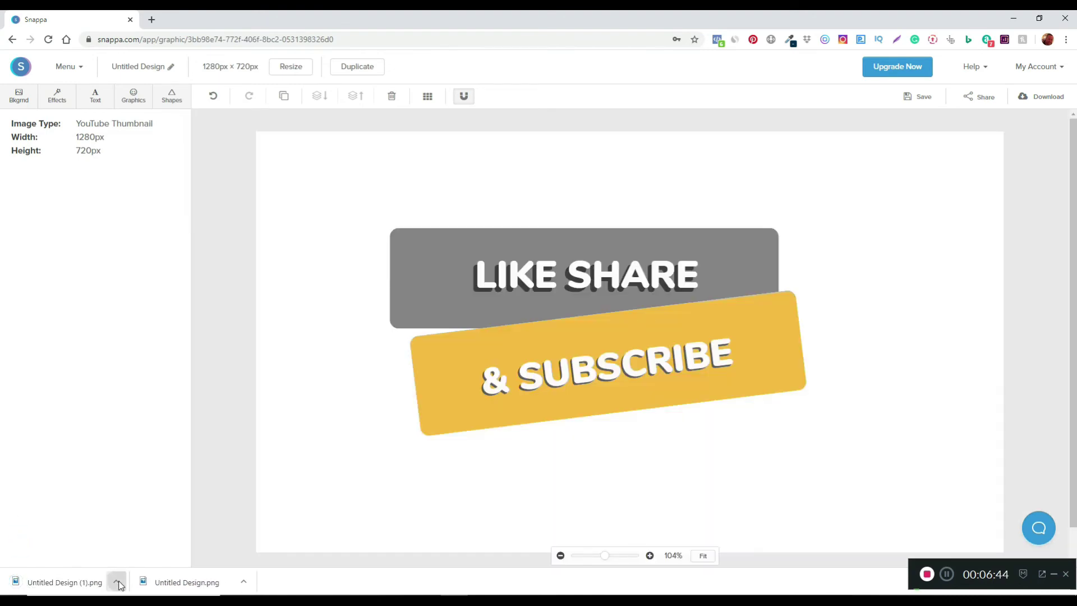
# Rename the downloaded file to 'LIKE SHARE & SUBSCRIBE' in the Downloads folder
pyautogui.click(115, 580)
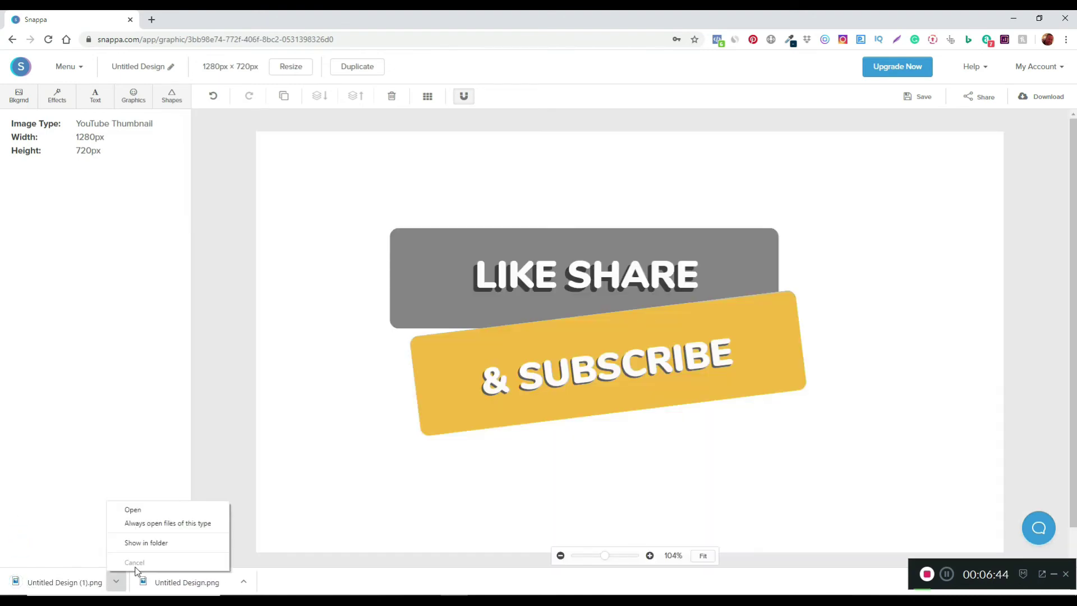
pyautogui.click(159, 543)
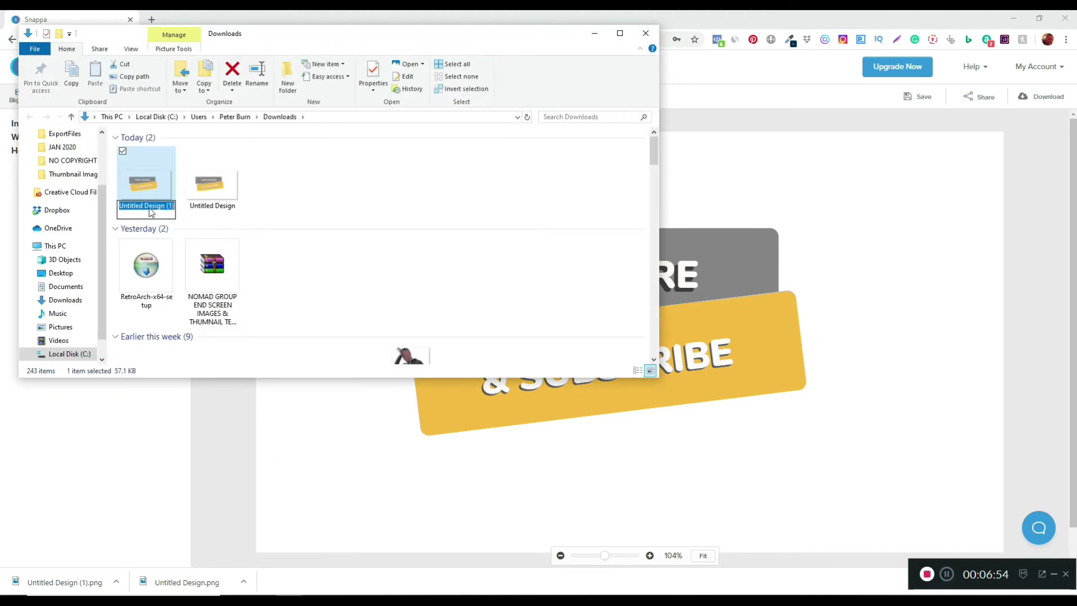
pyautogui.click(147, 209)
pyautogui.write('LIKE')
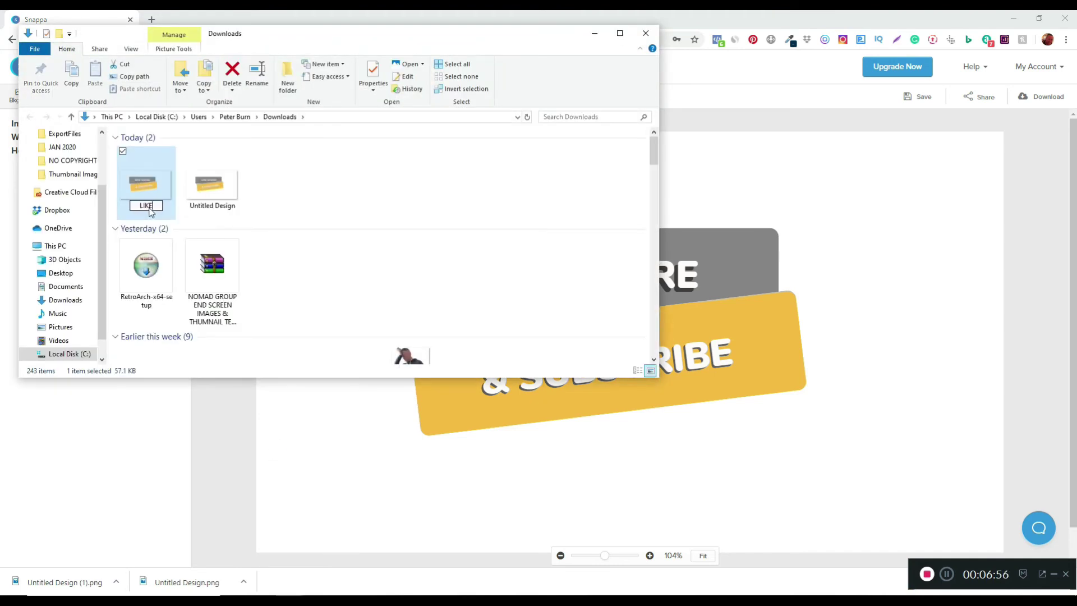
pyautogui.press('Return')
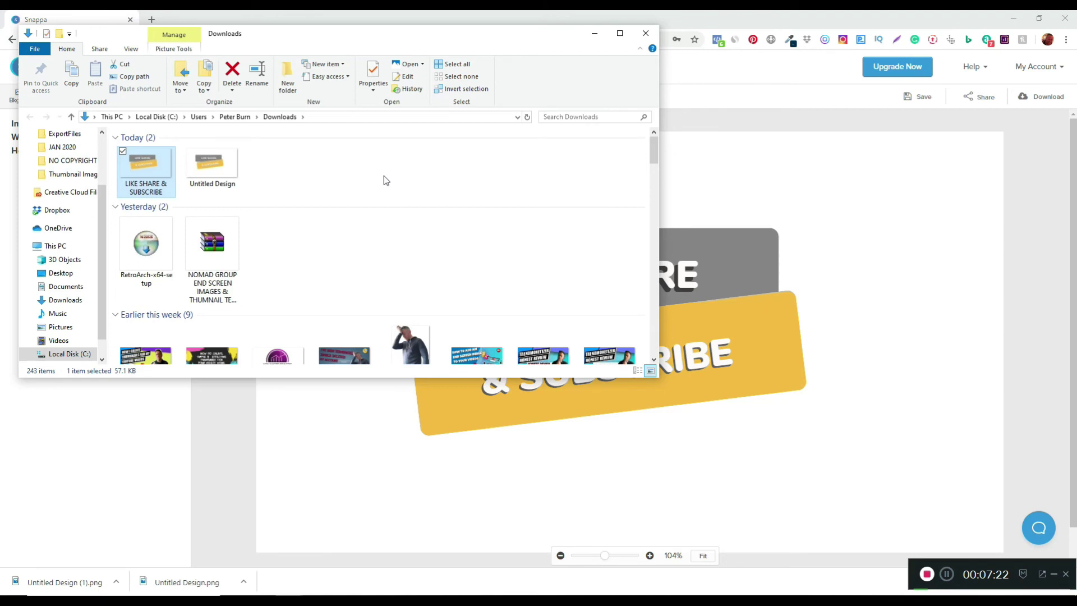